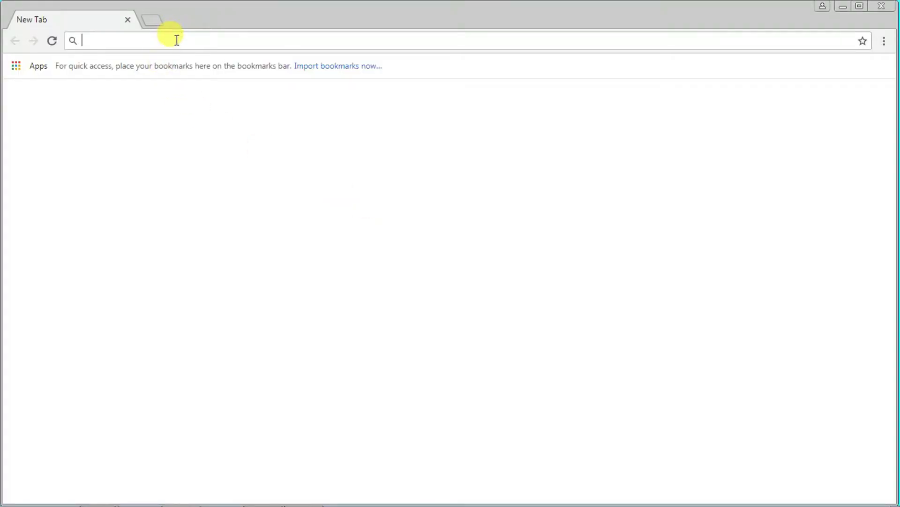
# Step: Search Google for 'tekla campus' and open the 'Tekla Campus | Learn BIM software' result
pyautogui.write('tekla')
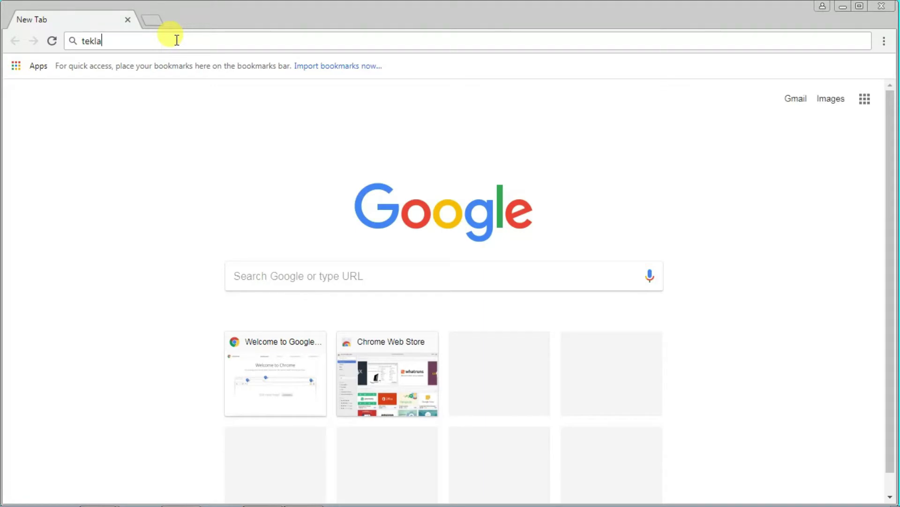
pyautogui.write(' campu')
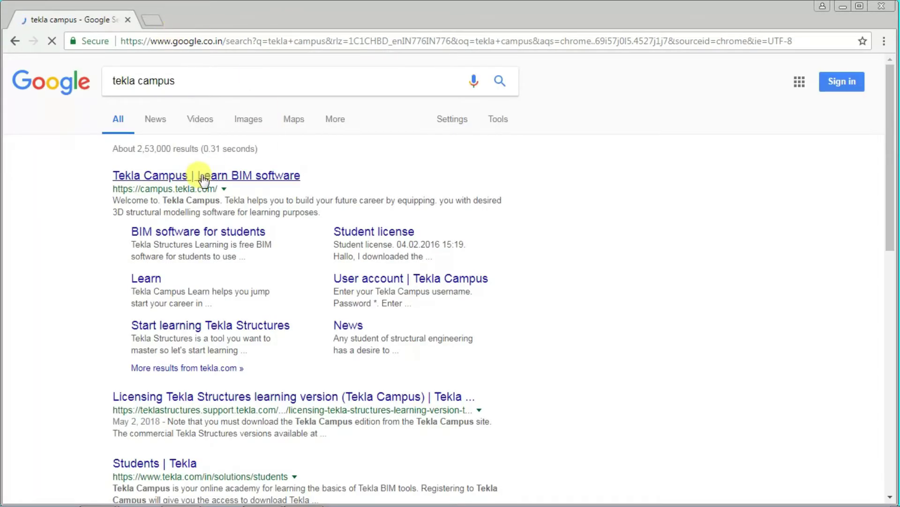
pyautogui.click(204, 177)
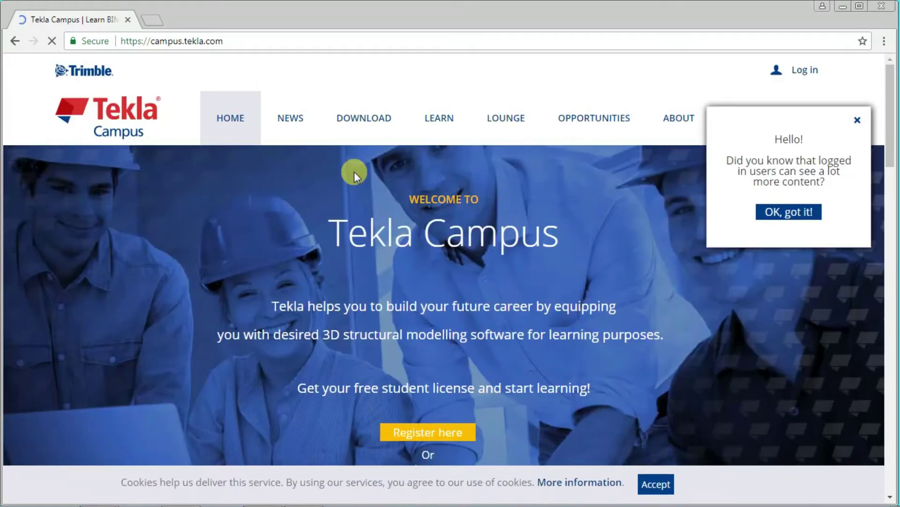
# Step: Dismiss the Hello notice with 'OK, got it!' and go to the Log in page
pyautogui.click(811, 211)
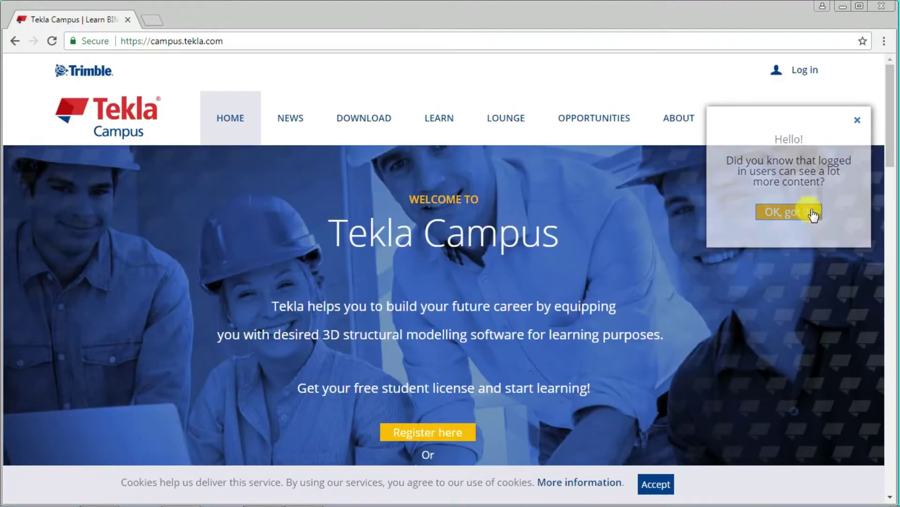
pyautogui.click(809, 73)
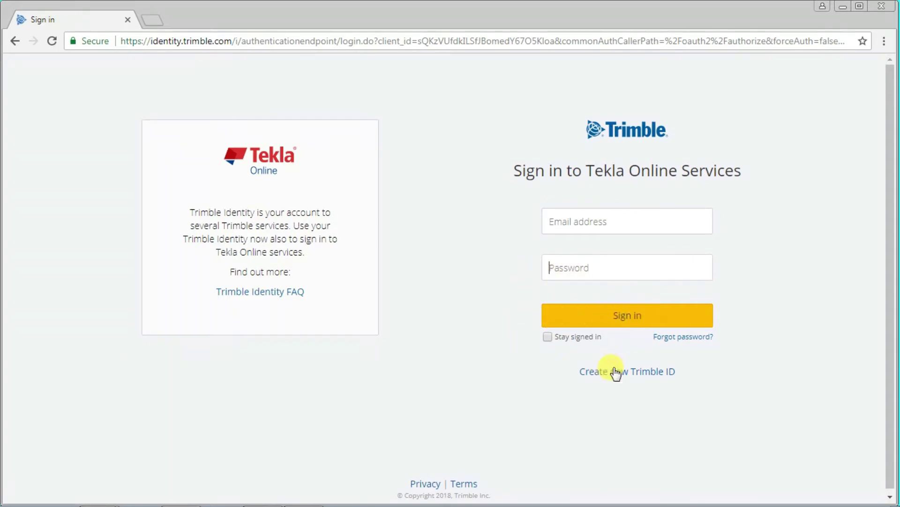
# Step: Start a new Trimble ID and enter the user's first name, last name and e-mail address
pyautogui.click(630, 373)
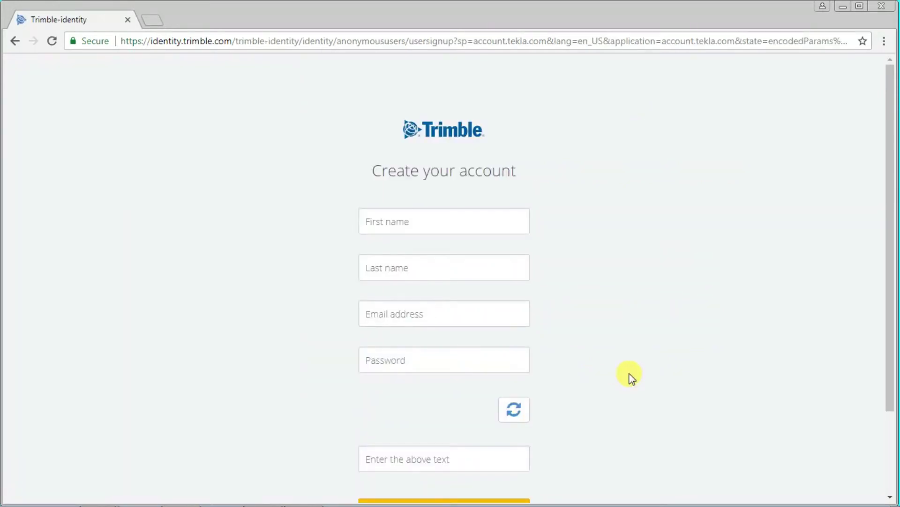
pyautogui.click(443, 219)
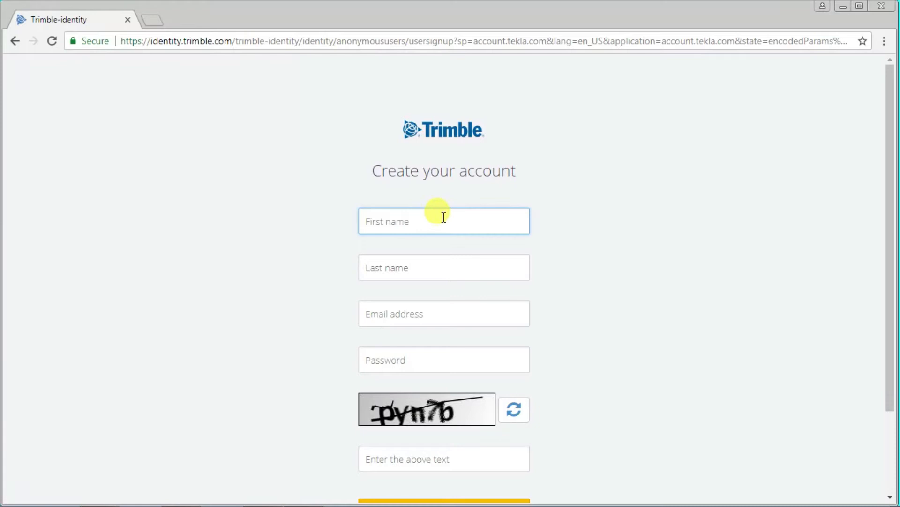
pyautogui.write('V')
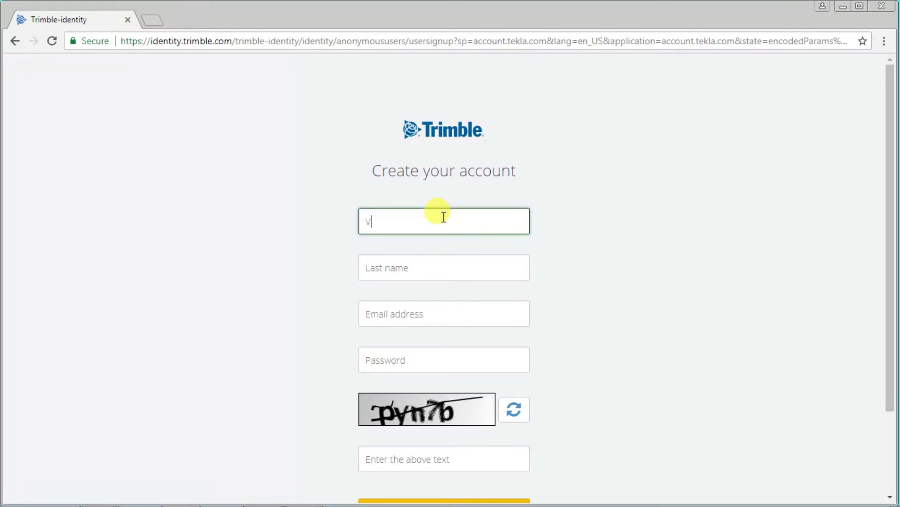
pyautogui.write('INOTH')
pyautogui.click(453, 267)
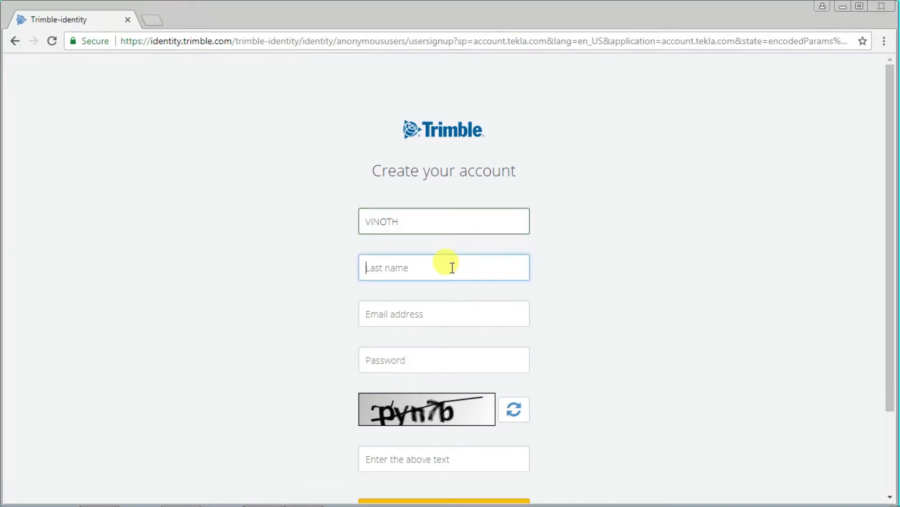
pyautogui.write('M')
pyautogui.click(472, 314)
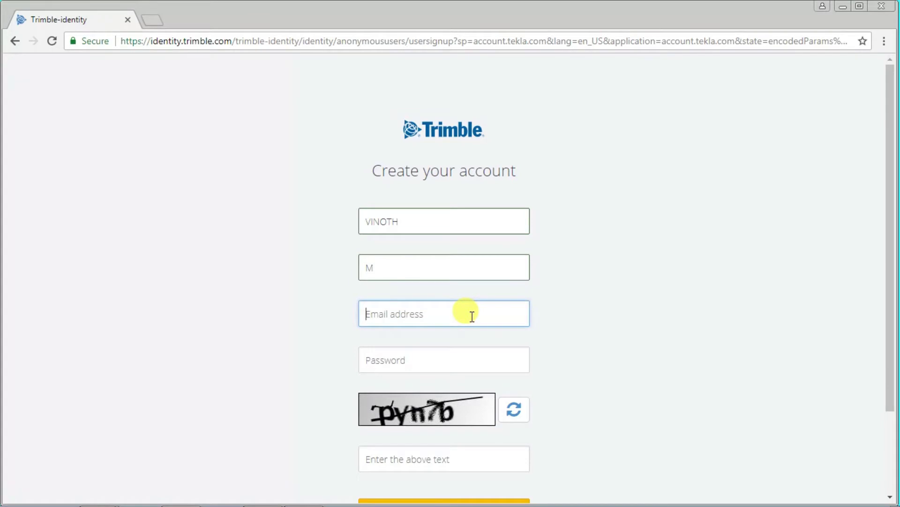
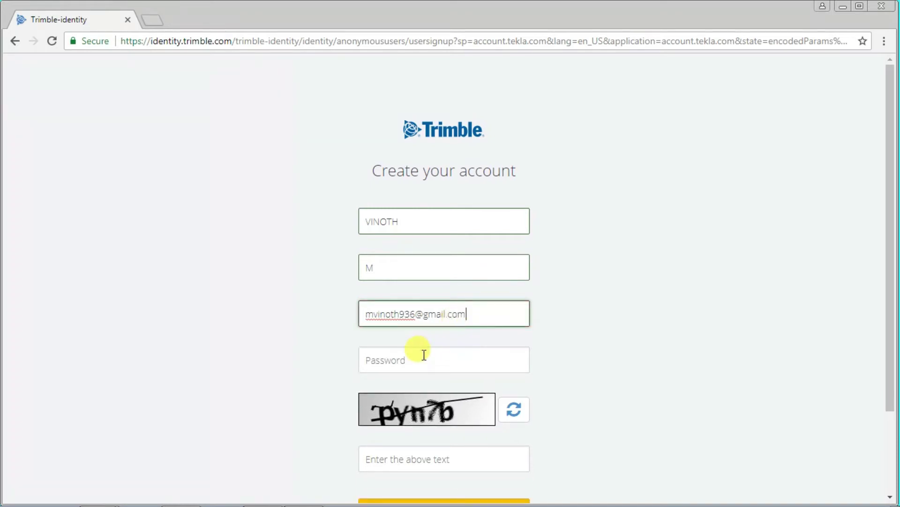
# Step: Enter an account password that satisfies the listed password rules
pyautogui.click(417, 357)
pyautogui.scroll(-1, 438, 318)
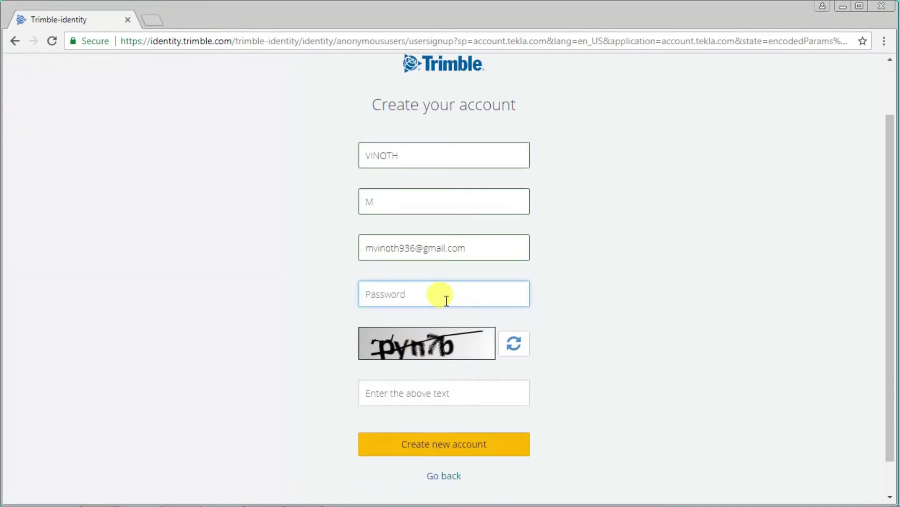
pyautogui.write('••••')
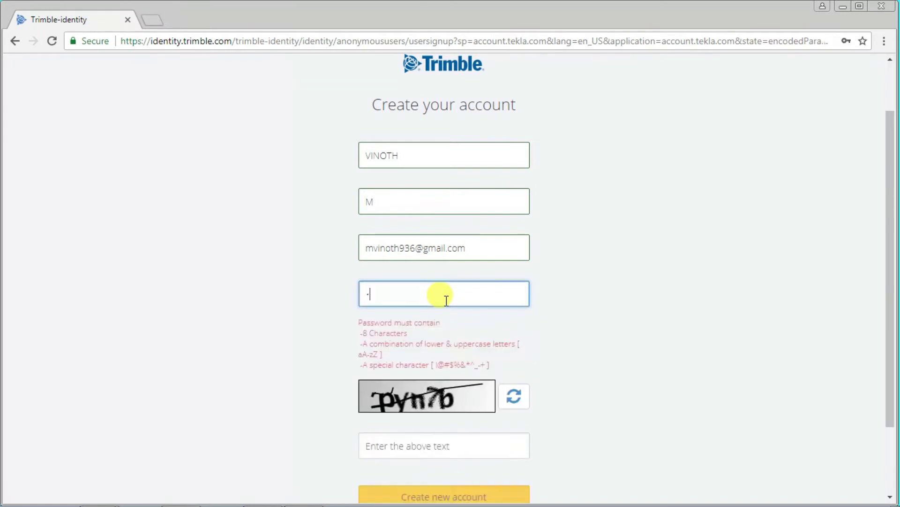
pyautogui.write('•')
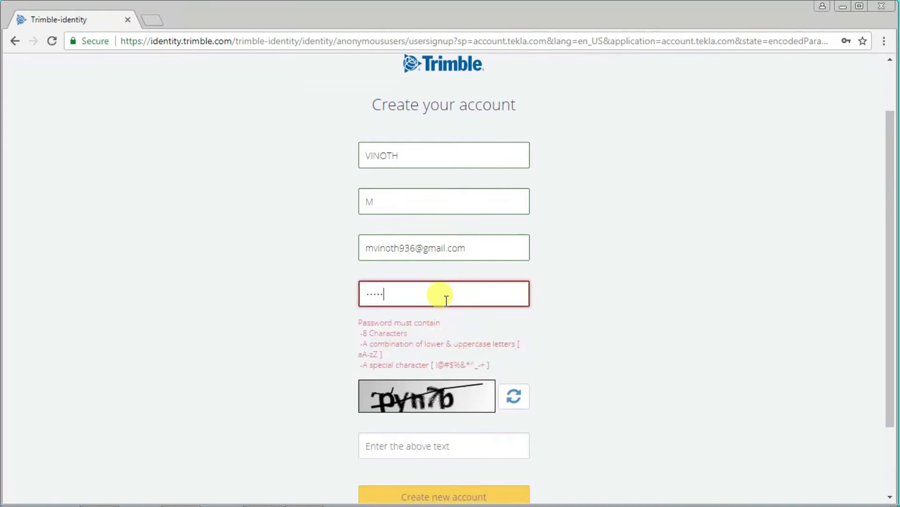
pyautogui.write('••')
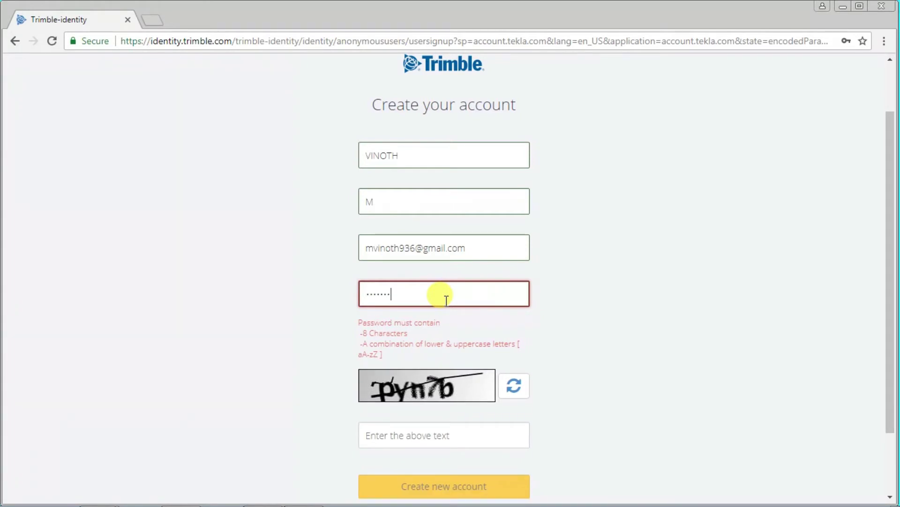
pyautogui.write('•')
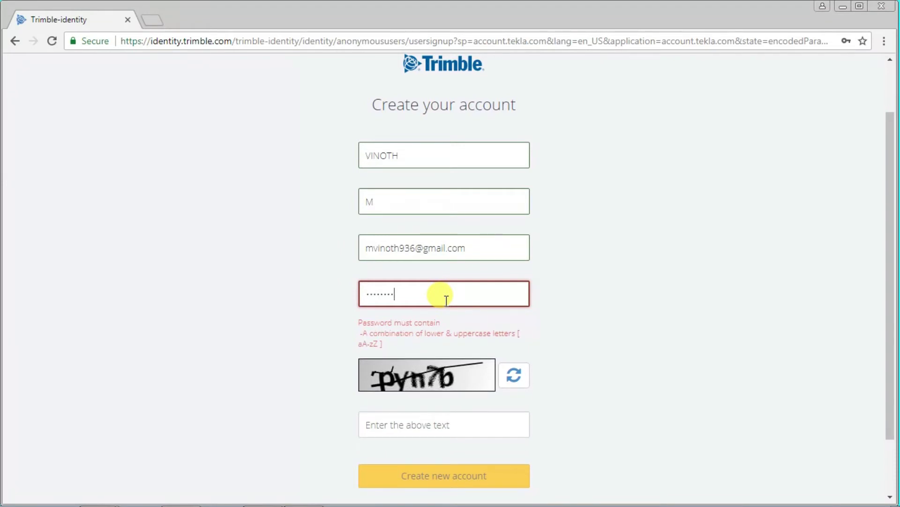
pyautogui.write('•')
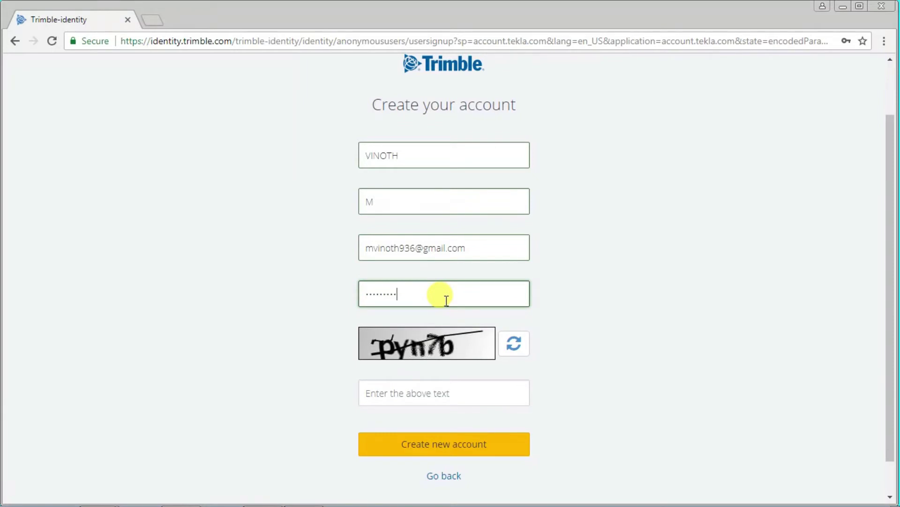
# Step: Type the displayed captcha text into the 'Enter the above text' field
pyautogui.scroll(-1, 447, 300)
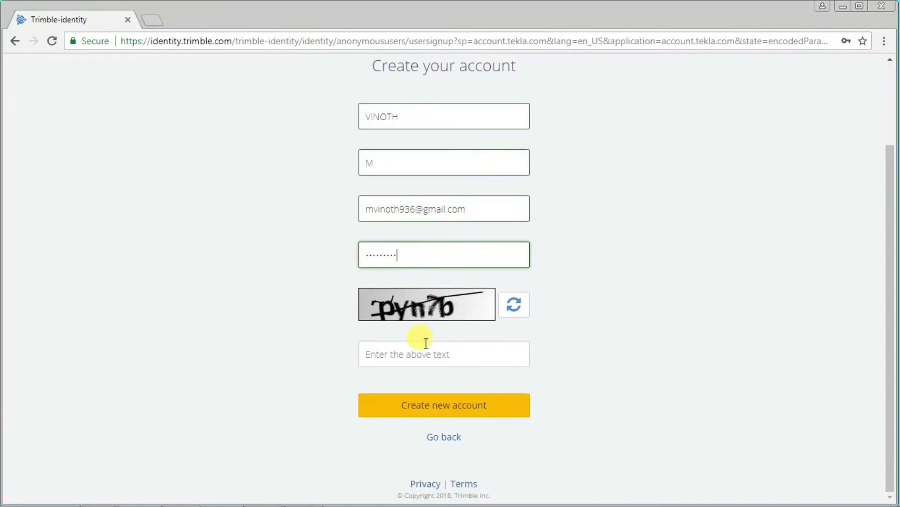
pyautogui.click(417, 362)
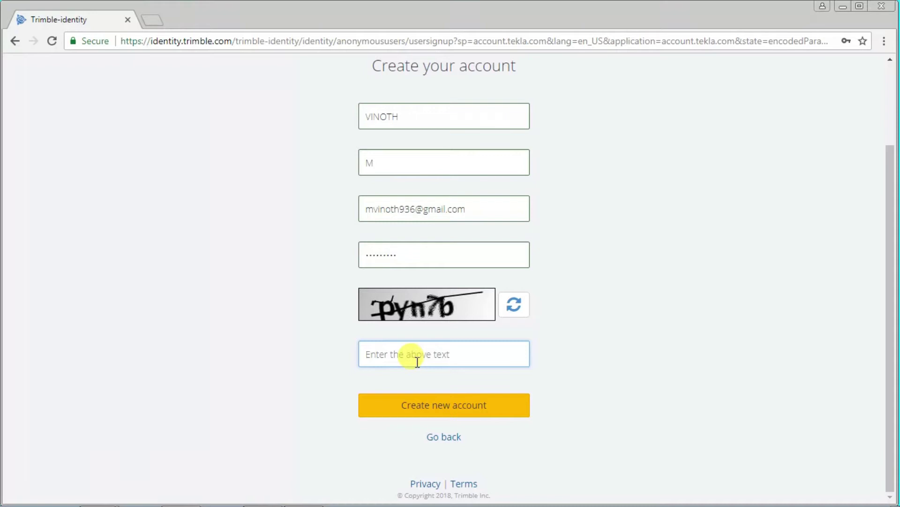
pyautogui.write('py')
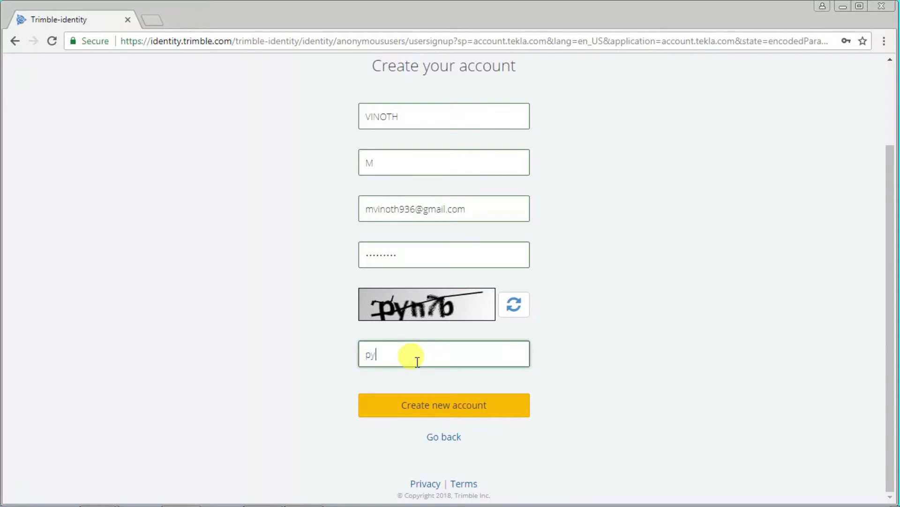
pyautogui.write('n7b')
# Step: Submit the form with Create new account and land signed in on the Tekla Campus front page
pyautogui.click(467, 416)
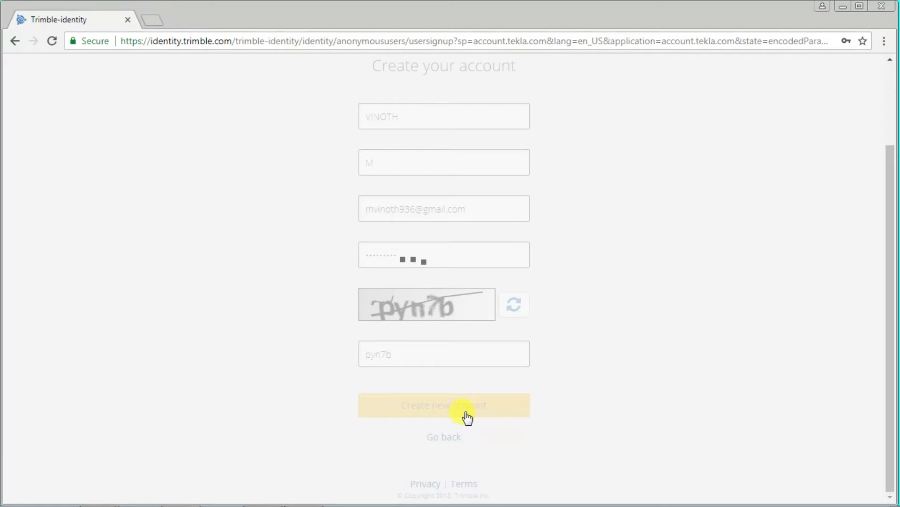
pyautogui.scroll(3, 467, 416)
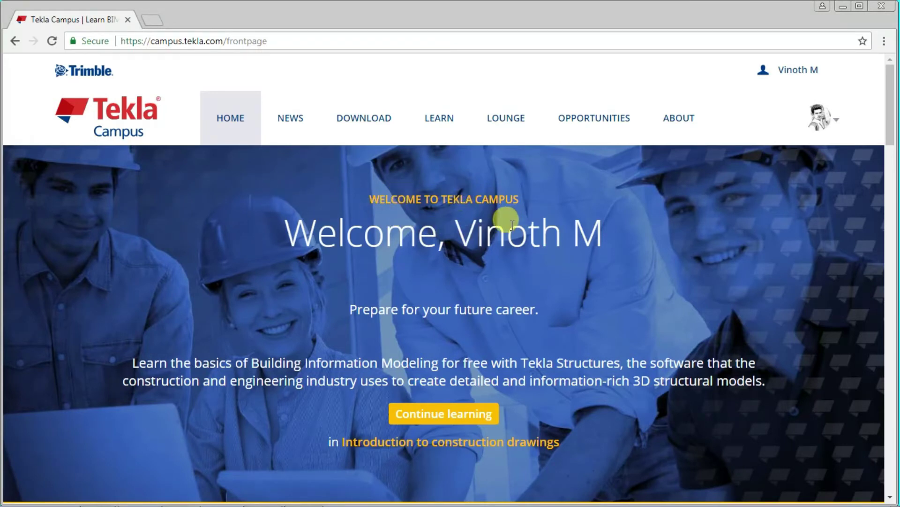
# Step: Go to the Tekla Structures Learning download page and choose Student as the role
pyautogui.click(790, 79)
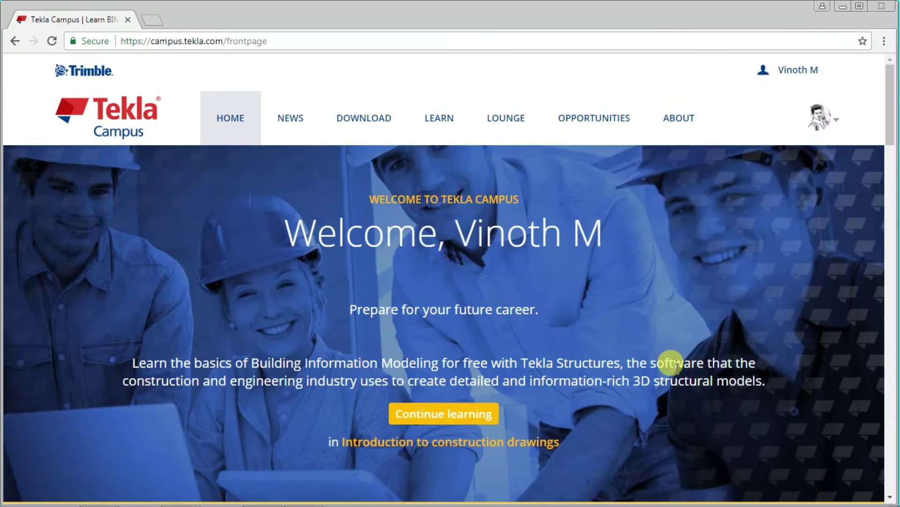
pyautogui.click(376, 114)
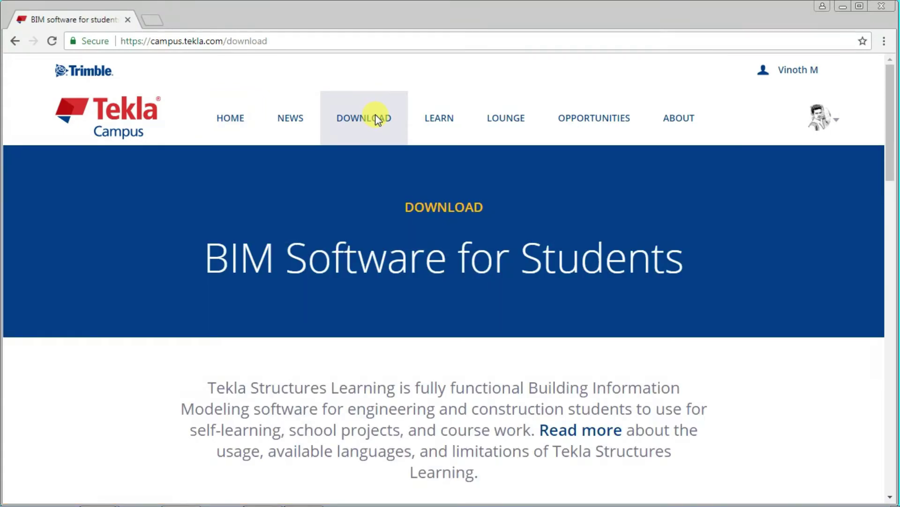
pyautogui.scroll(-2, 375, 114)
pyautogui.scroll(-5, 375, 114)
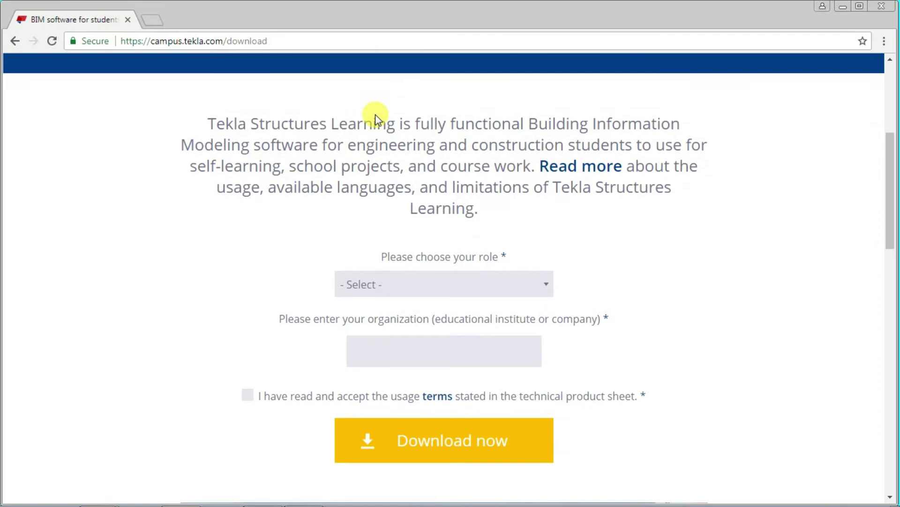
pyautogui.click(526, 215)
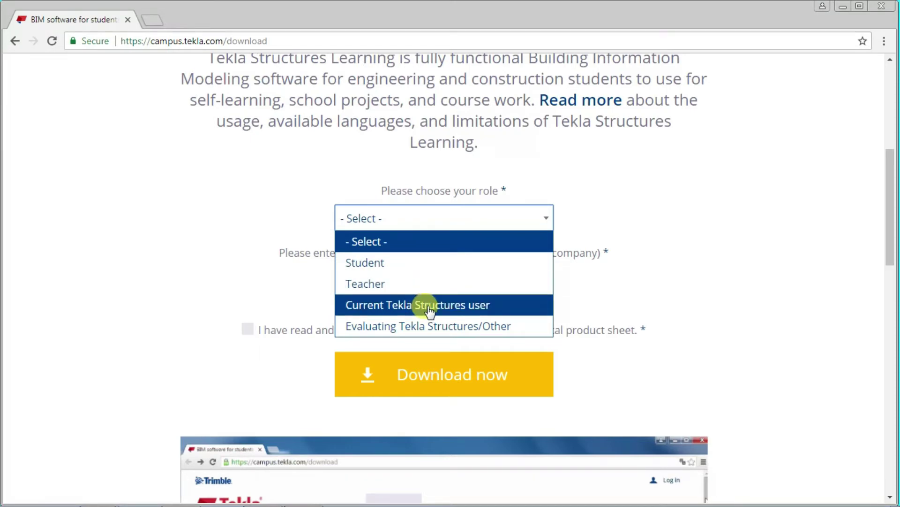
pyautogui.click(438, 266)
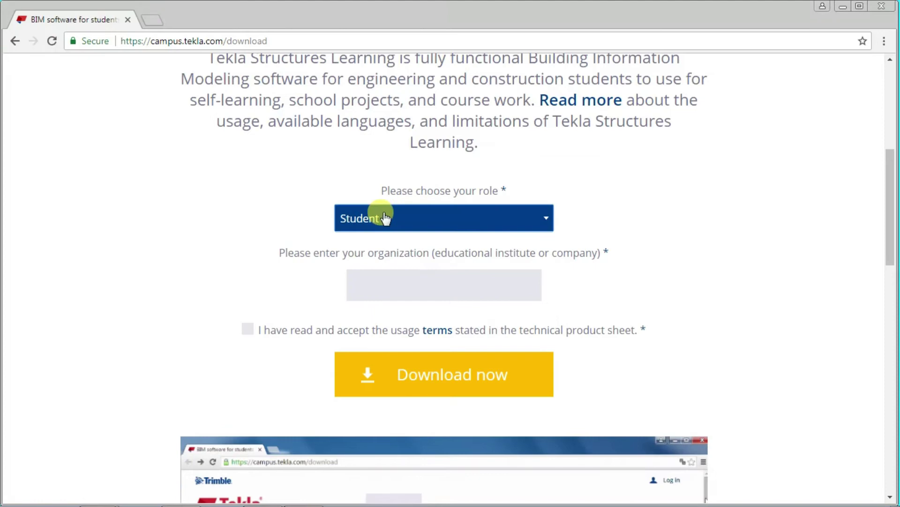
# Step: Enter ABC ENGINEERING COLLEGE as the organization, accept the terms, and download the installer
pyautogui.click(411, 288)
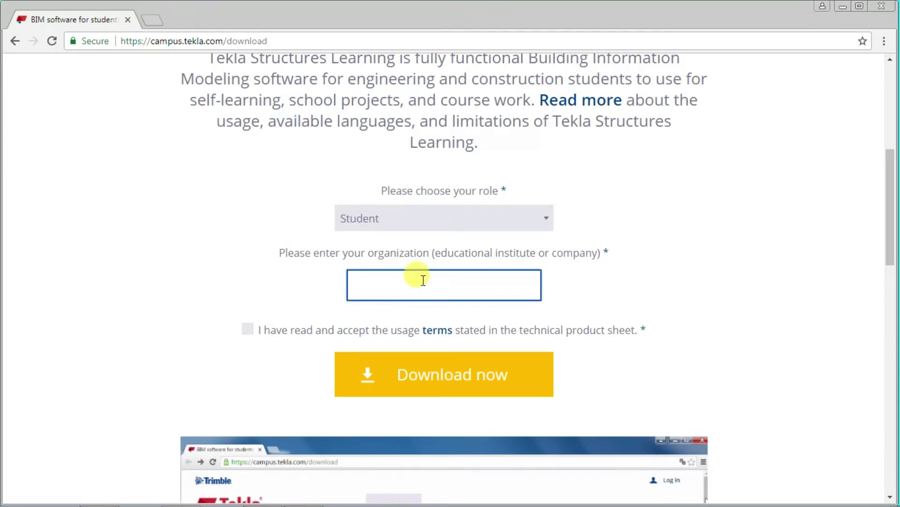
pyautogui.write('AB')
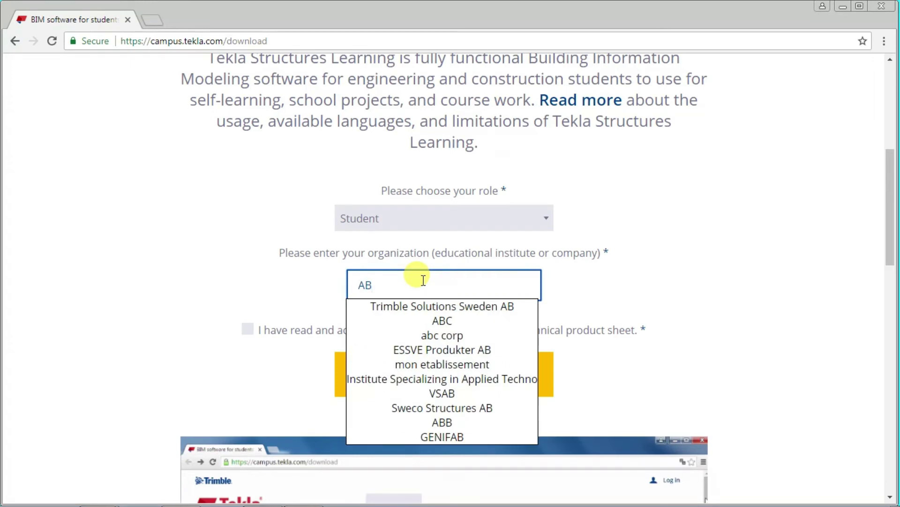
pyautogui.write('C ENG')
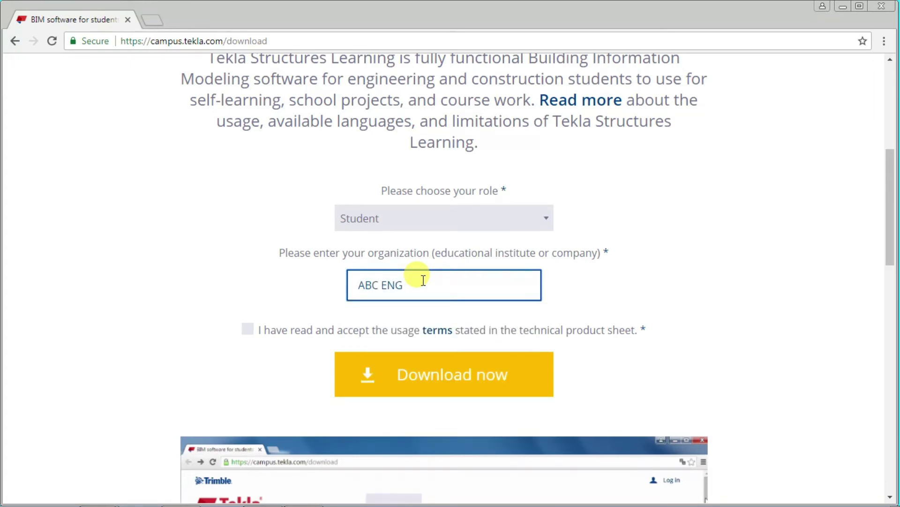
pyautogui.write('INEERING COLLEGE')
pyautogui.scroll(-1, 413, 278)
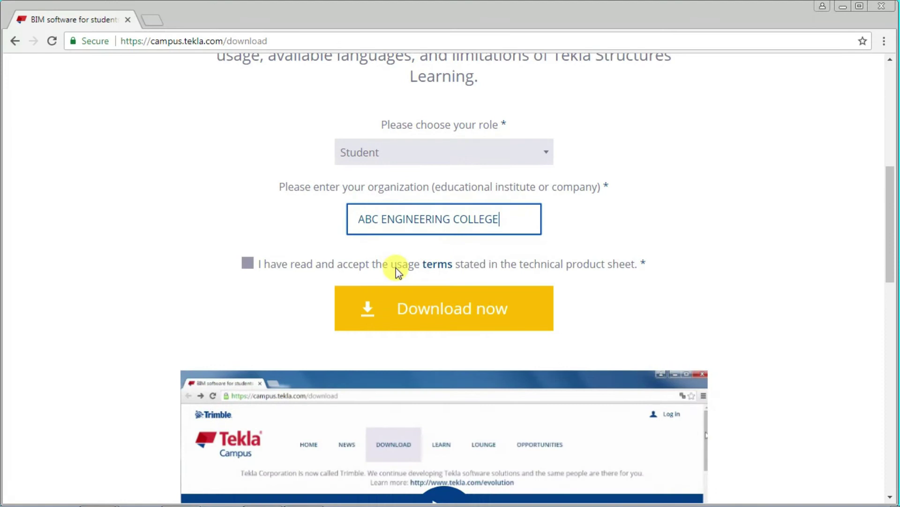
pyautogui.click(247, 263)
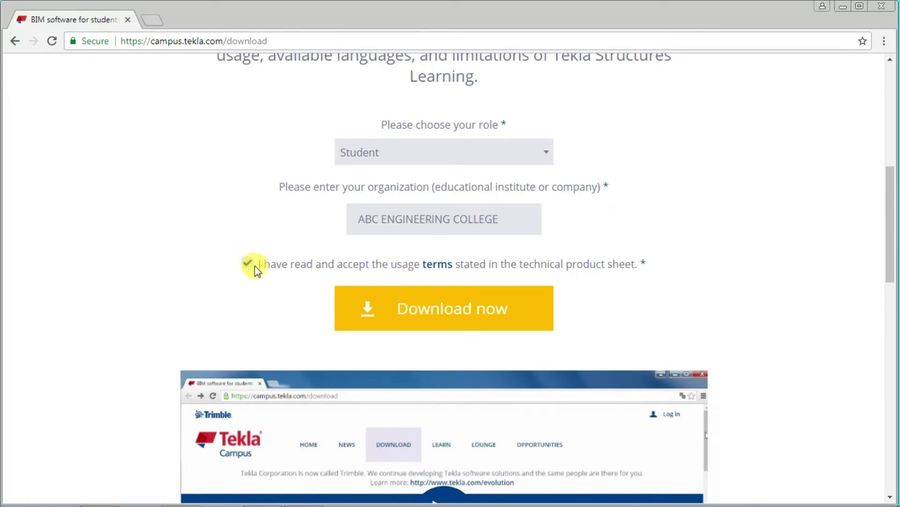
pyautogui.click(469, 322)
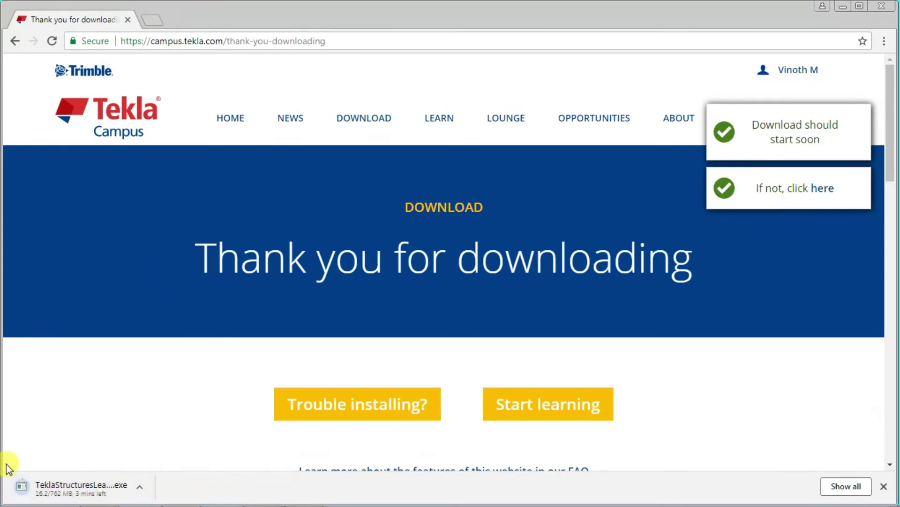
# Step: Close the downloads shelf and expand Additional environments to show the country download links
pyautogui.click(91, 493)
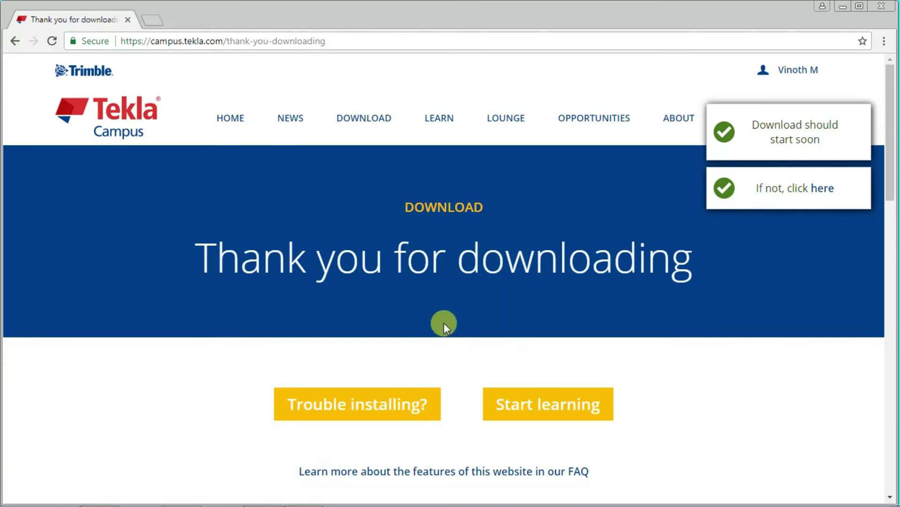
pyautogui.scroll(-5, 444, 323)
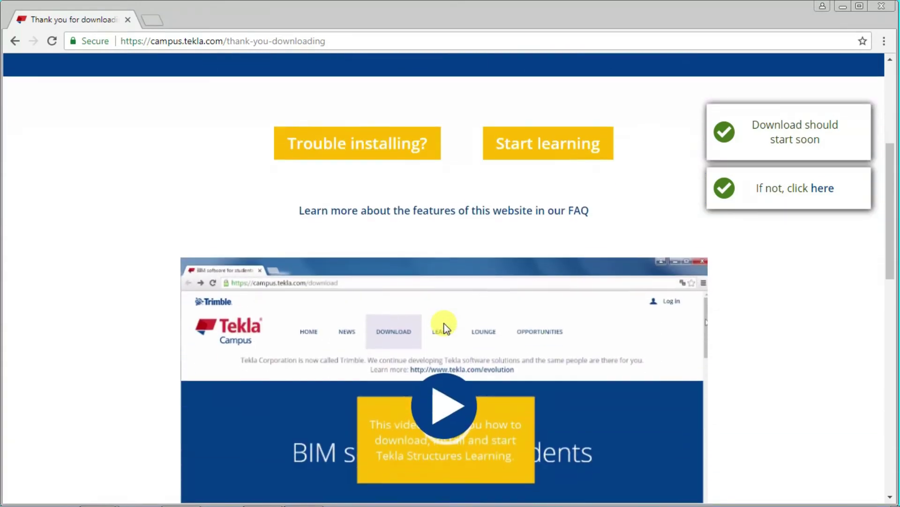
pyautogui.scroll(-4, 443, 325)
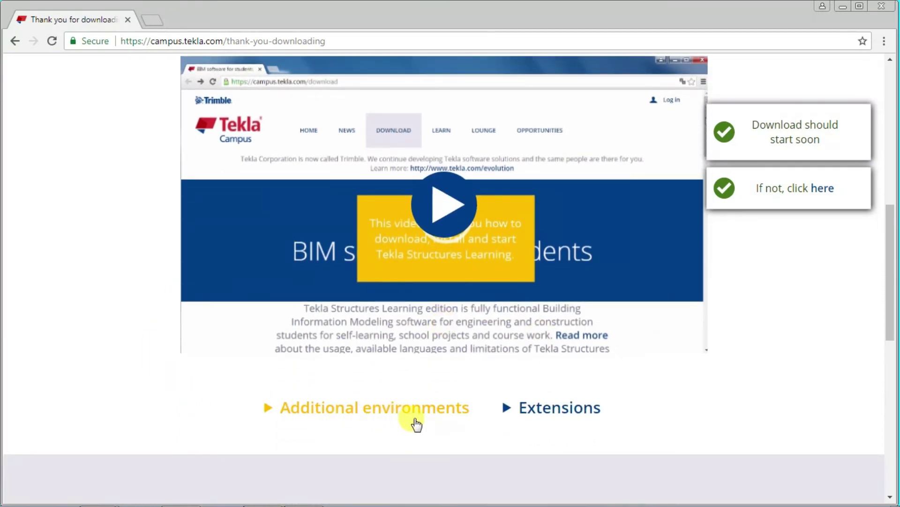
pyautogui.click(381, 419)
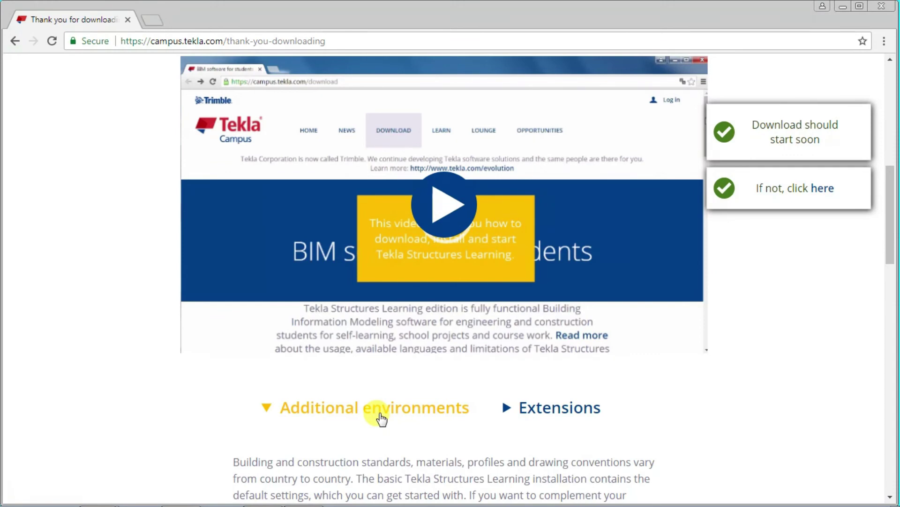
pyautogui.scroll(-4, 381, 419)
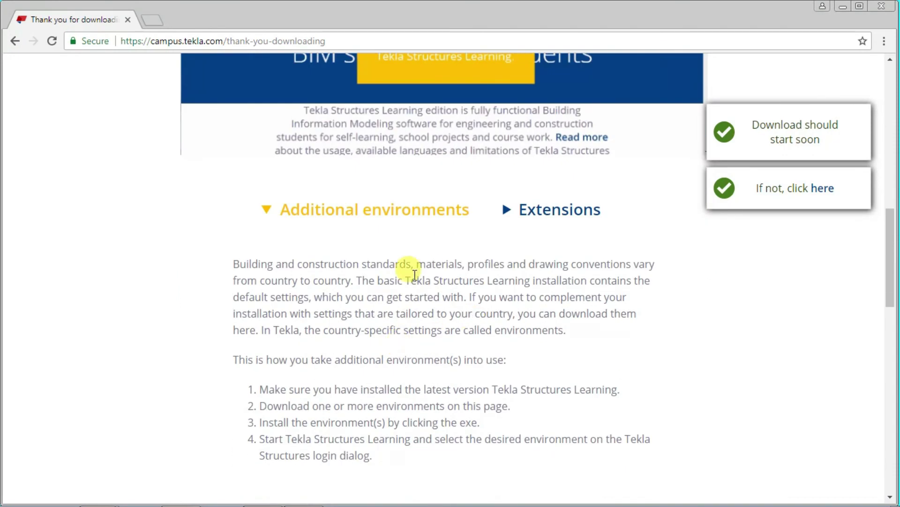
pyautogui.scroll(-7, 363, 336)
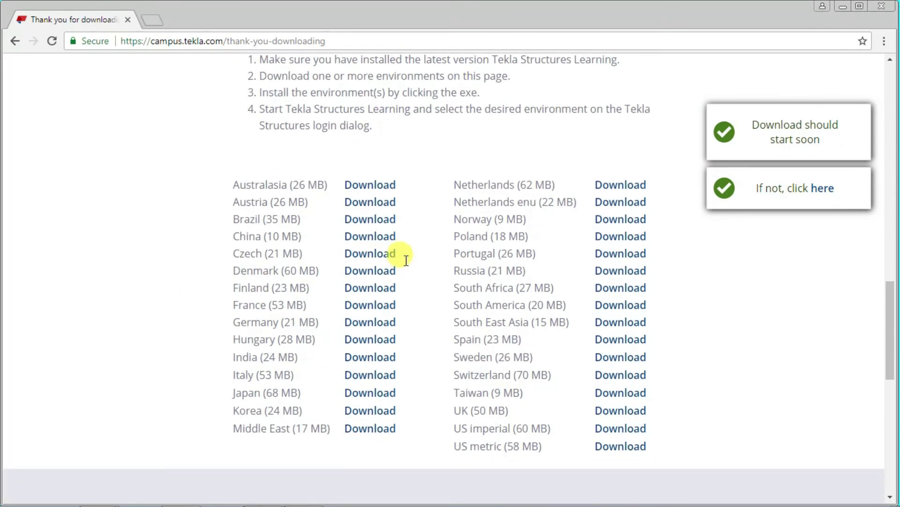
# Step: Download the India (24 MB) environment, Env_India_Learning.exe, then scroll back to the top
pyautogui.click(383, 364)
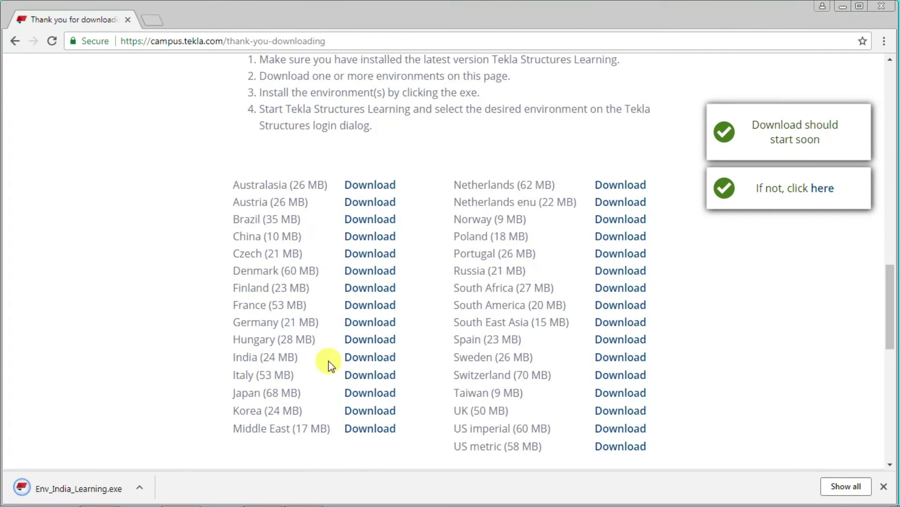
pyautogui.scroll(2, 327, 364)
pyautogui.scroll(-4, 328, 364)
pyautogui.scroll(2, 328, 364)
pyautogui.scroll(1, 331, 366)
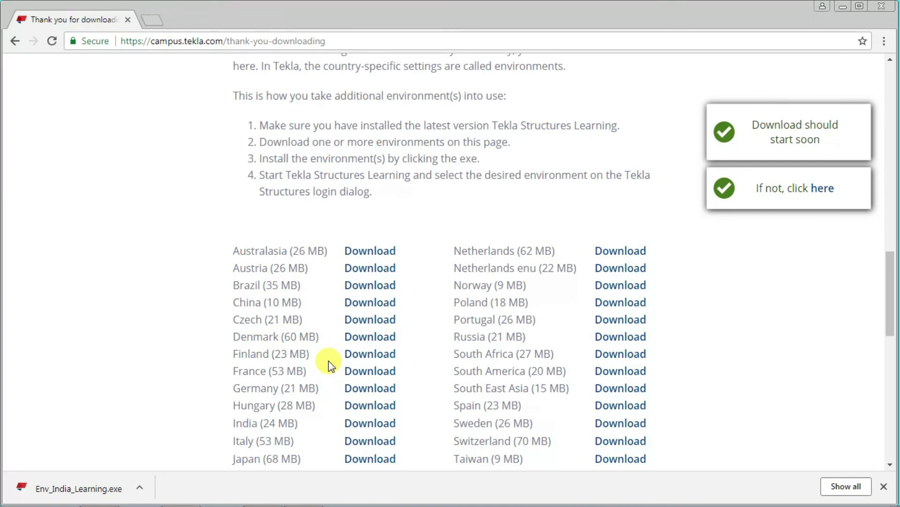
pyautogui.scroll(12, 330, 363)
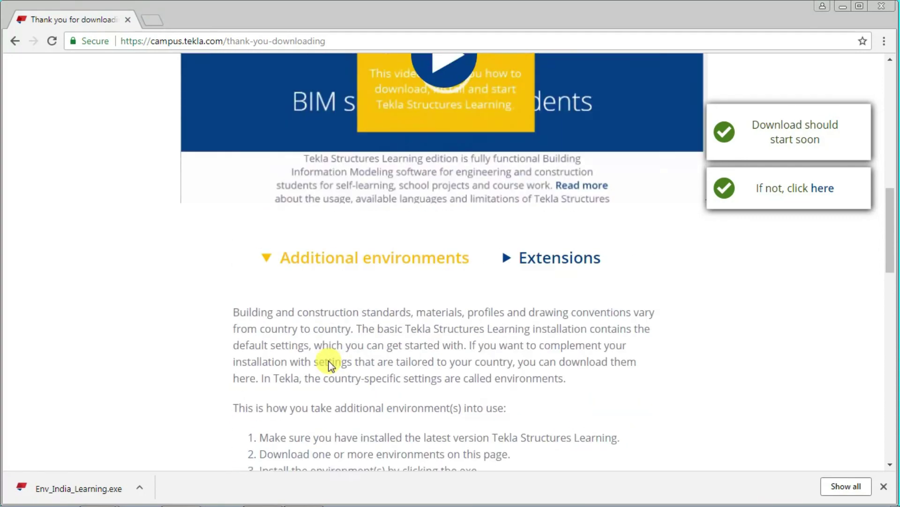
pyautogui.scroll(2, 331, 365)
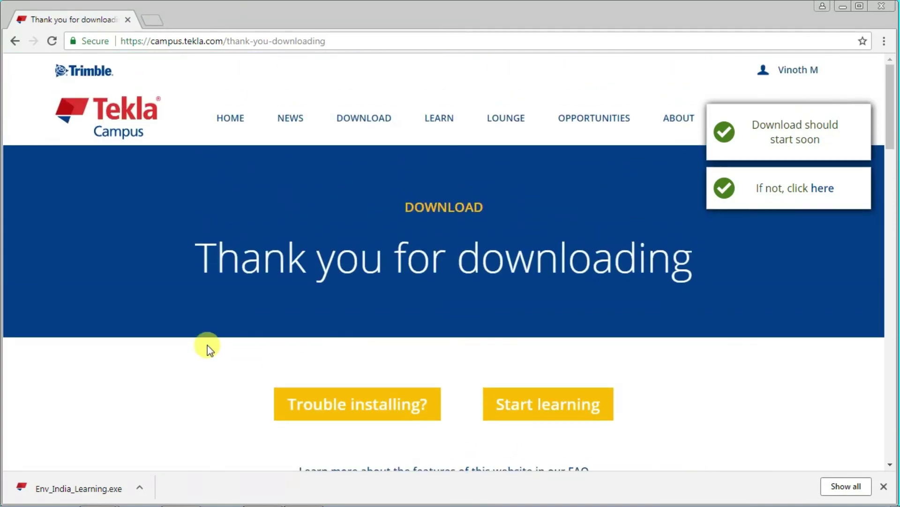